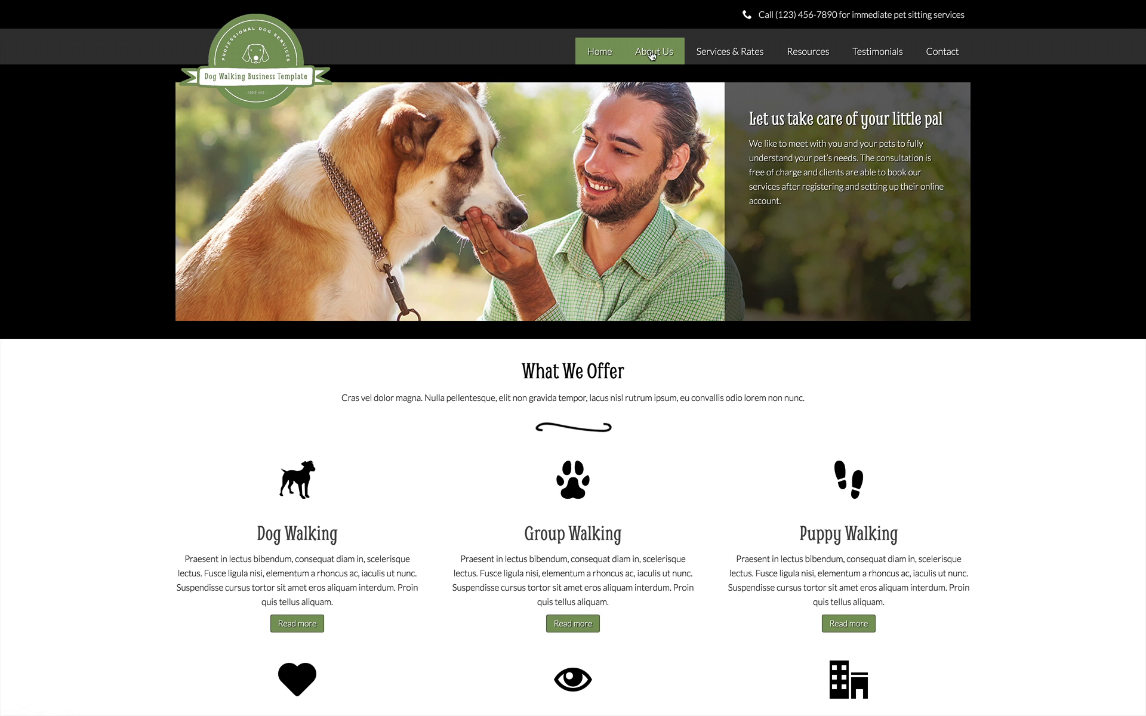
# Visit the About Us, Dog Walking service and Vets & Hospitals resource pages
pyautogui.click(652, 55)
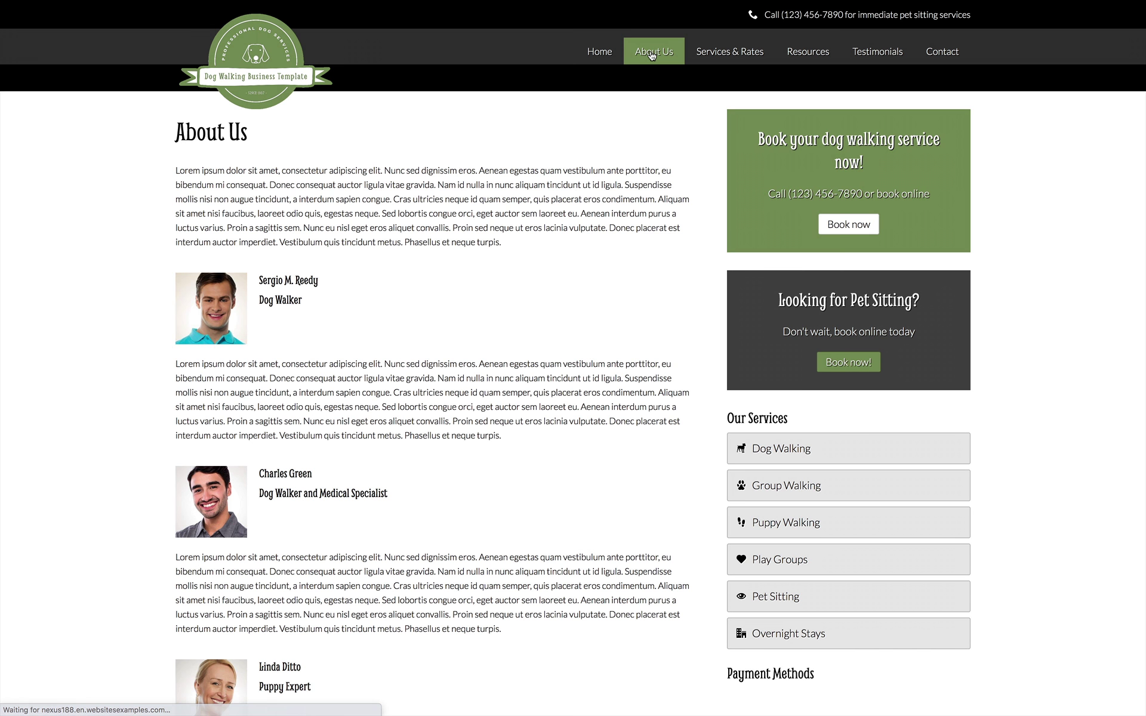
pyautogui.moveTo(730, 51)
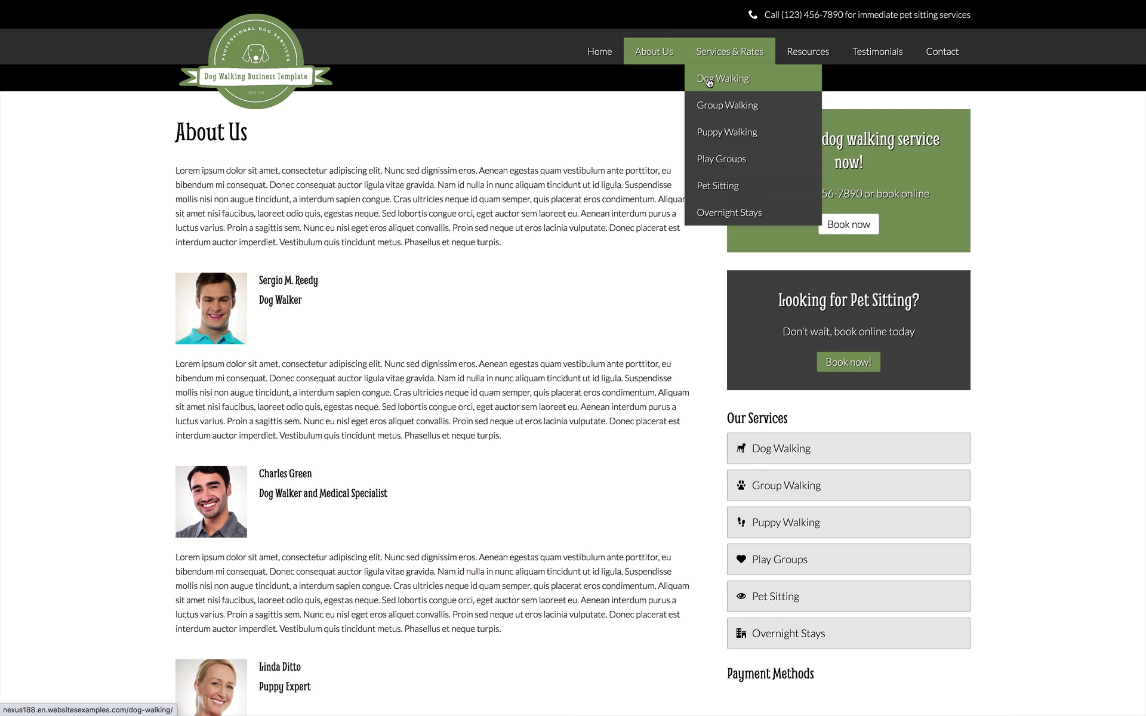
pyautogui.click(709, 82)
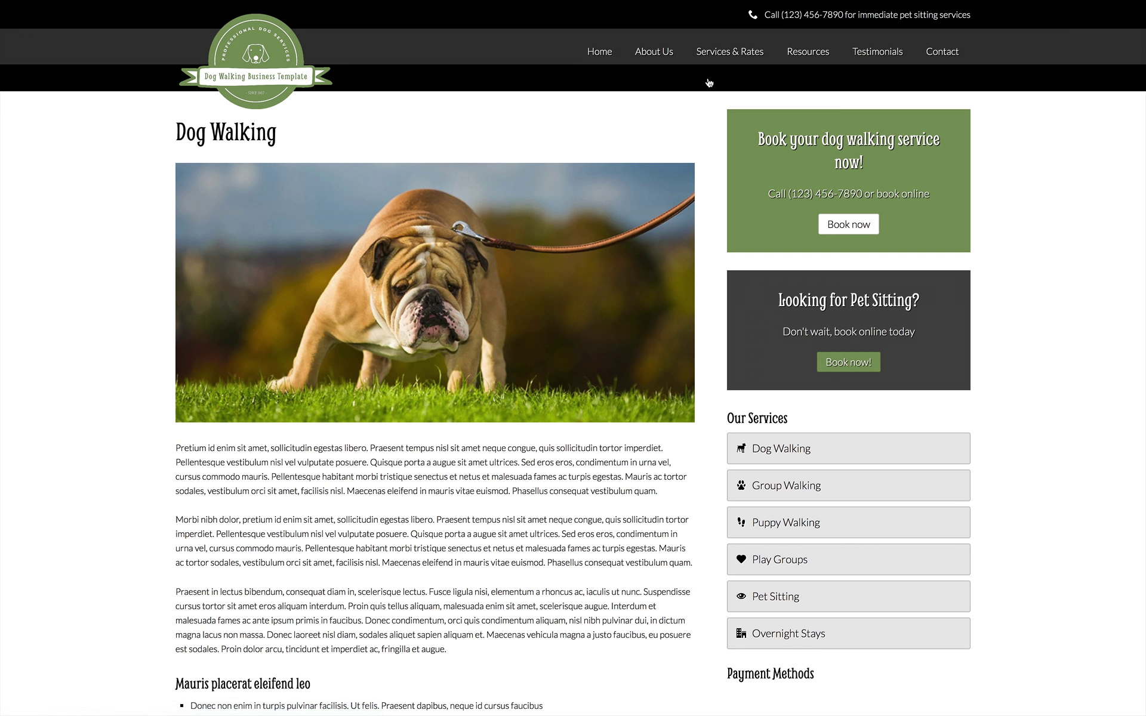
pyautogui.moveTo(808, 51)
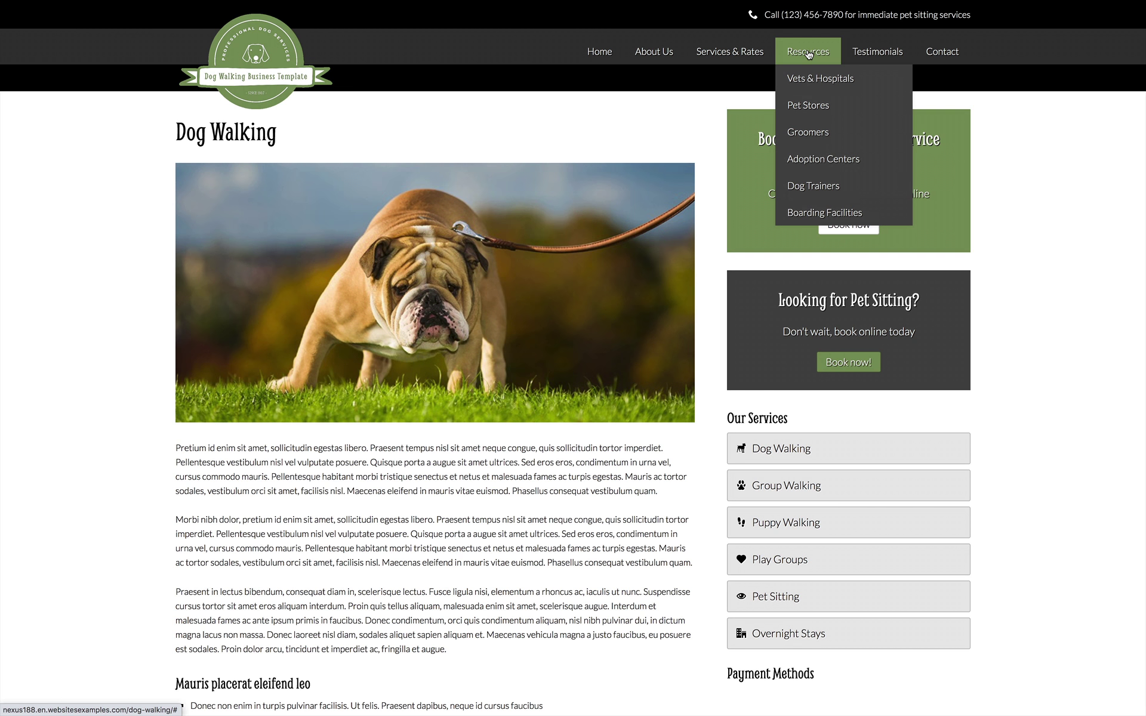
pyautogui.click(810, 80)
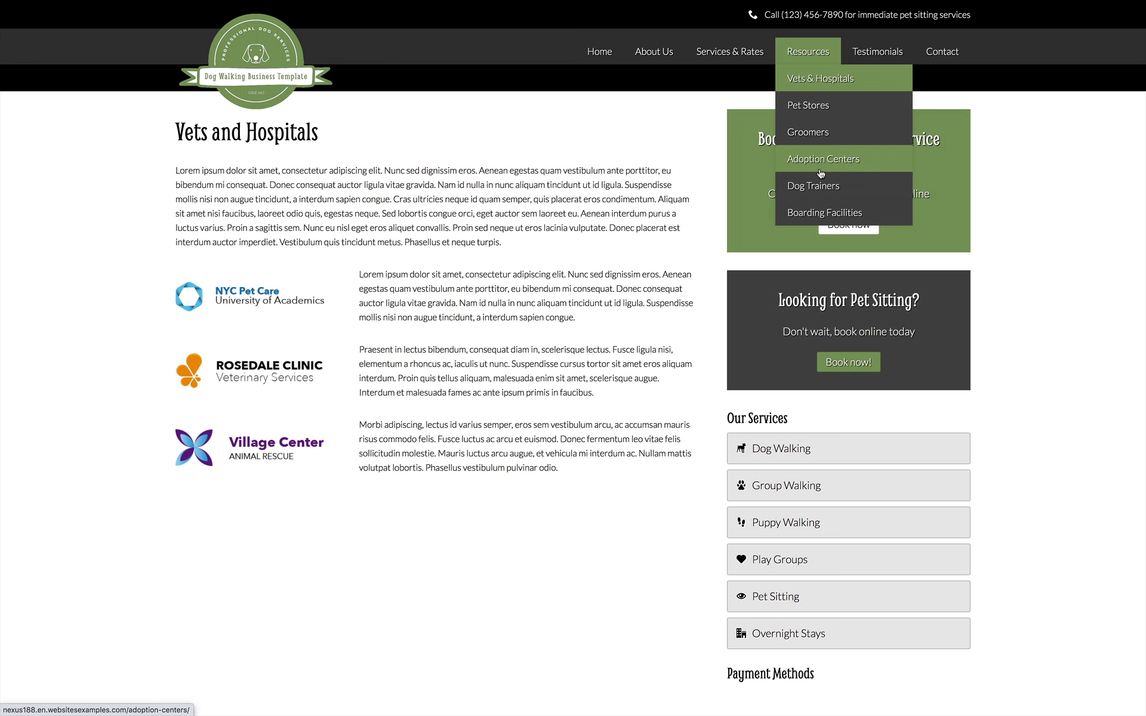
# Visit the Dog Trainers resource page, Testimonials and Contact
pyautogui.click(817, 185)
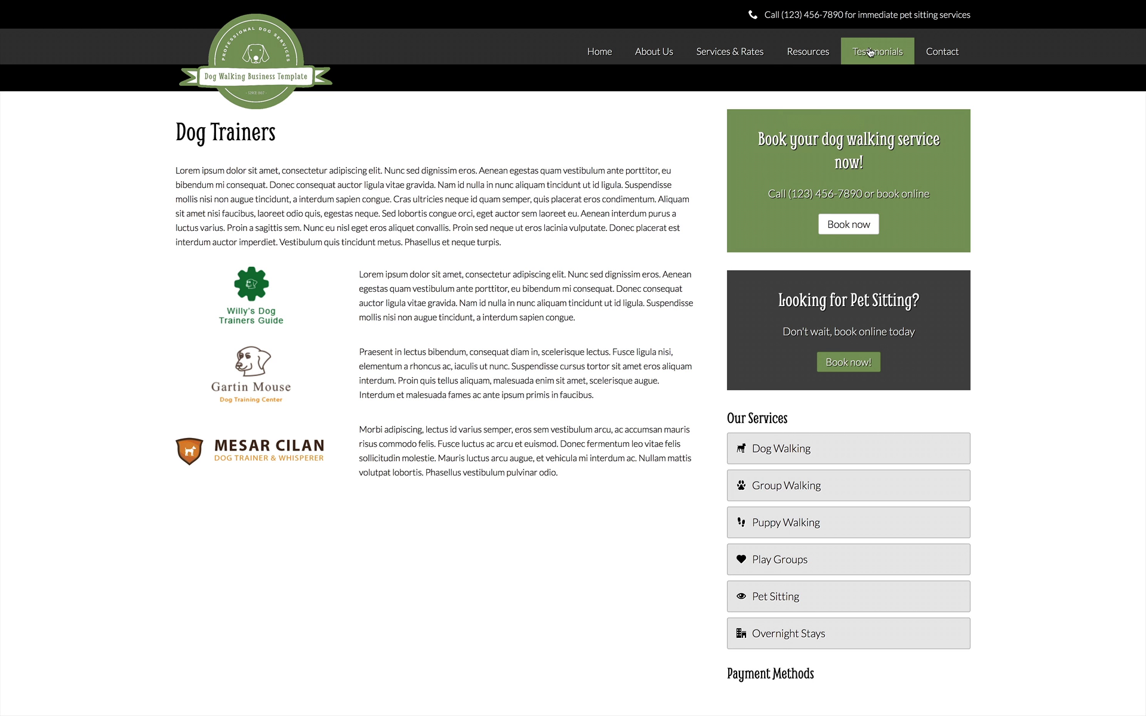
pyautogui.click(868, 52)
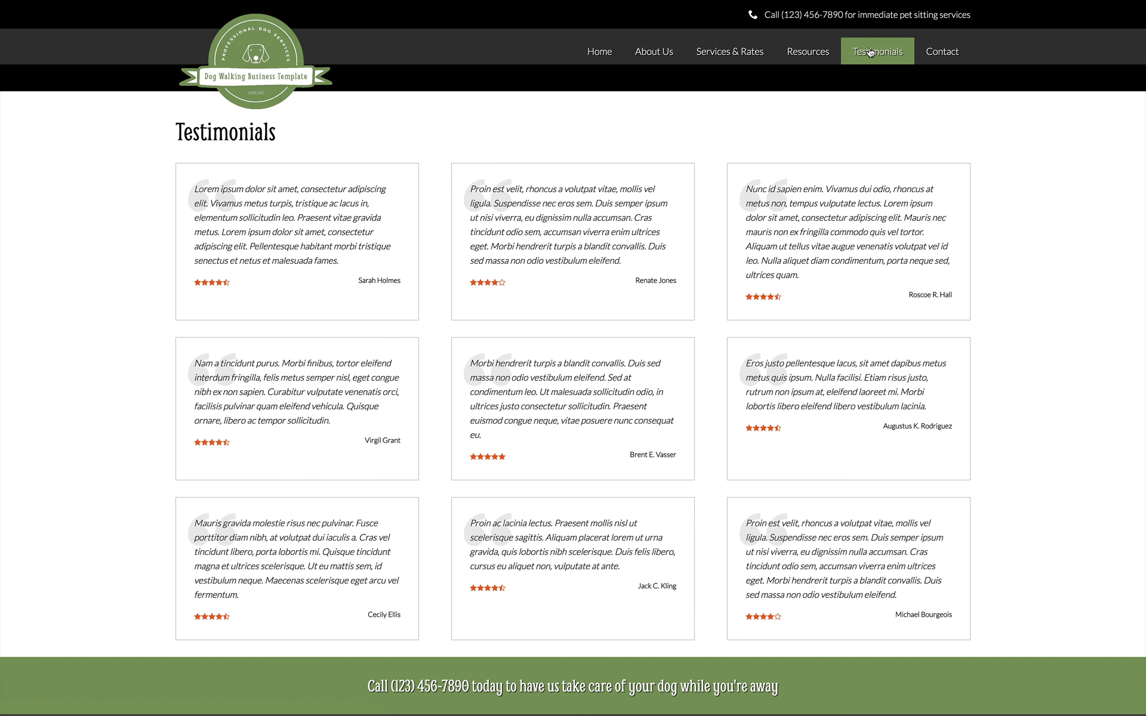
pyautogui.click(934, 50)
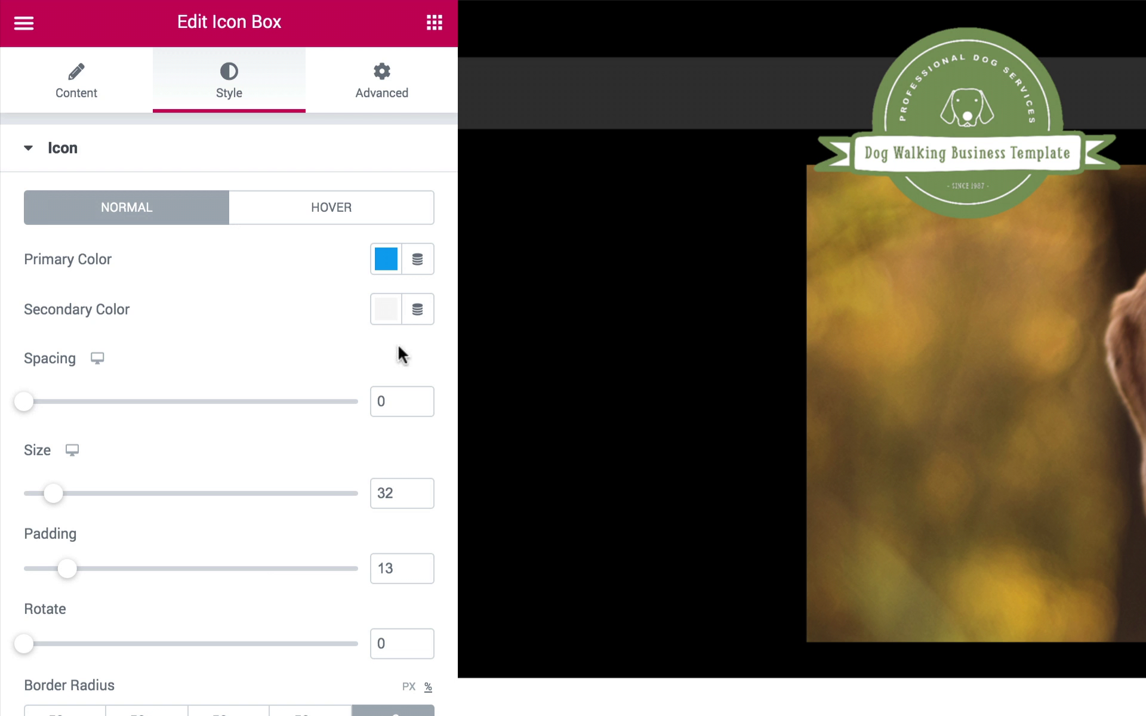
# Shift the icon box's primary icon colour from blue to rust red #B6450C and view its hover colours
pyautogui.click(386, 260)
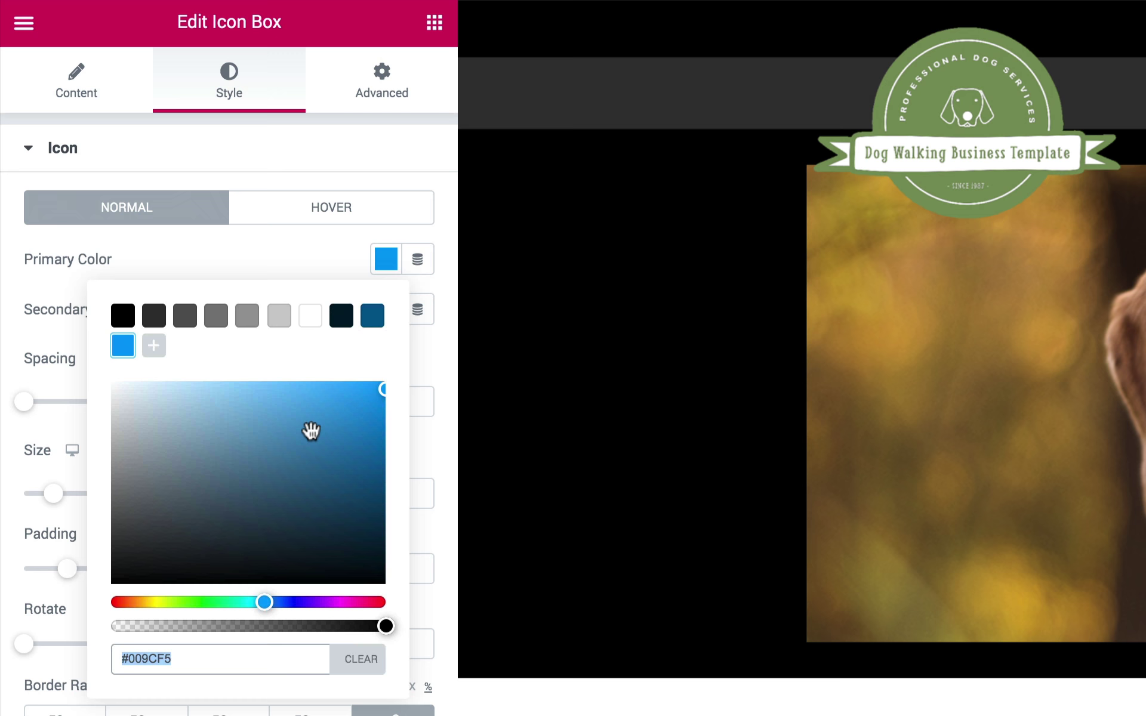
pyautogui.moveTo(198, 602); pyautogui.dragTo(126, 603)
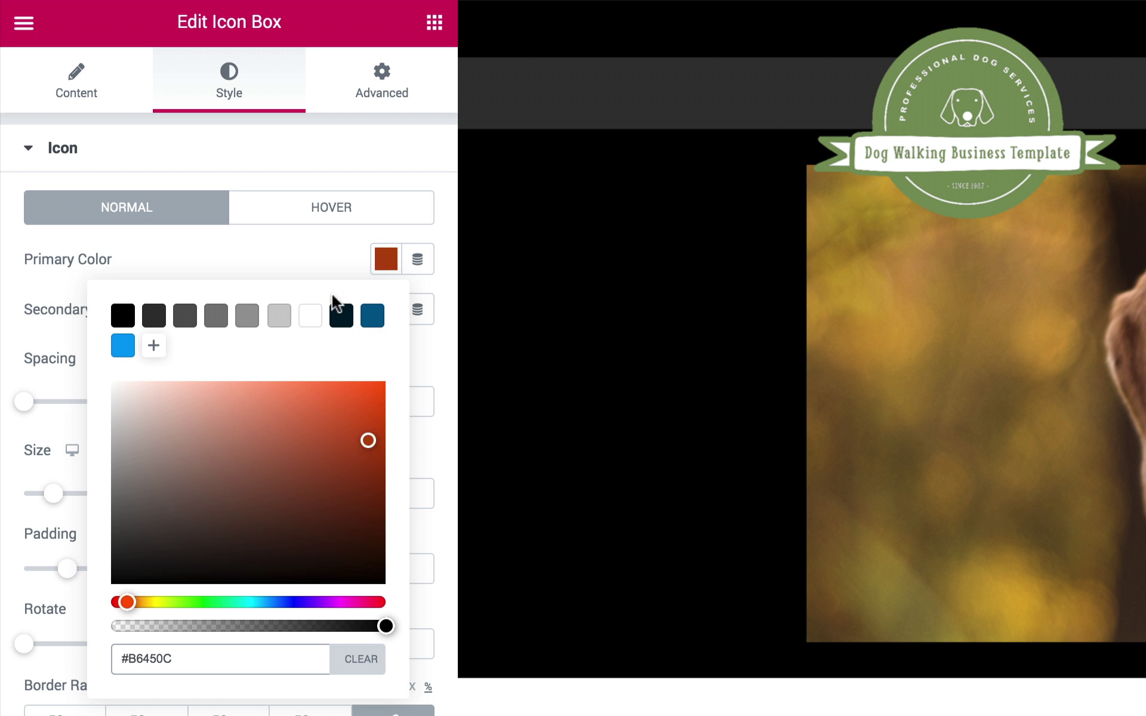
pyautogui.click(313, 258)
pyautogui.click(329, 207)
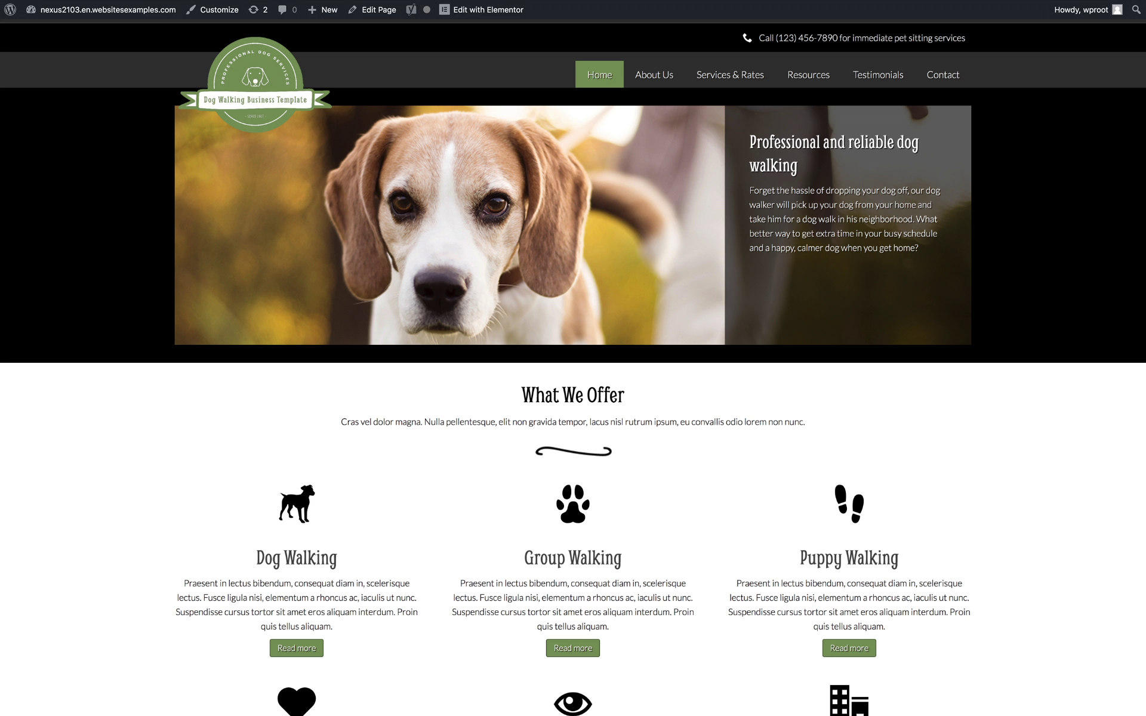
# Edit the home page with Elementor and preview it at tablet width
pyautogui.click(488, 10)
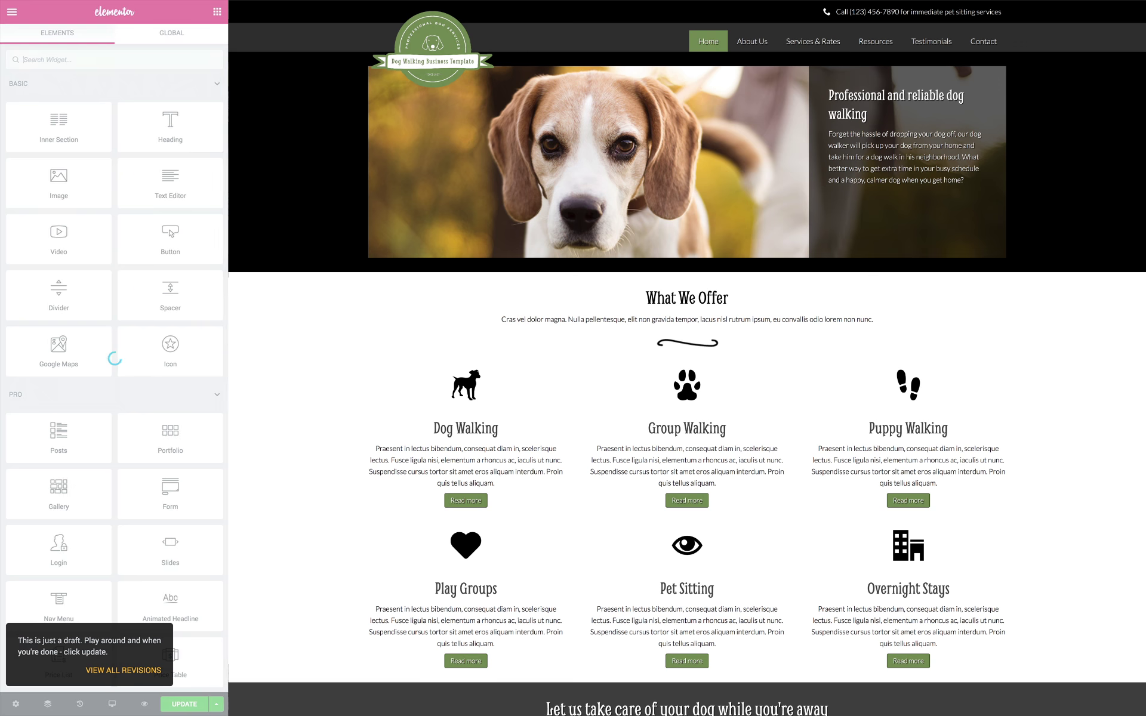
pyautogui.scroll(-5, 225, 555)
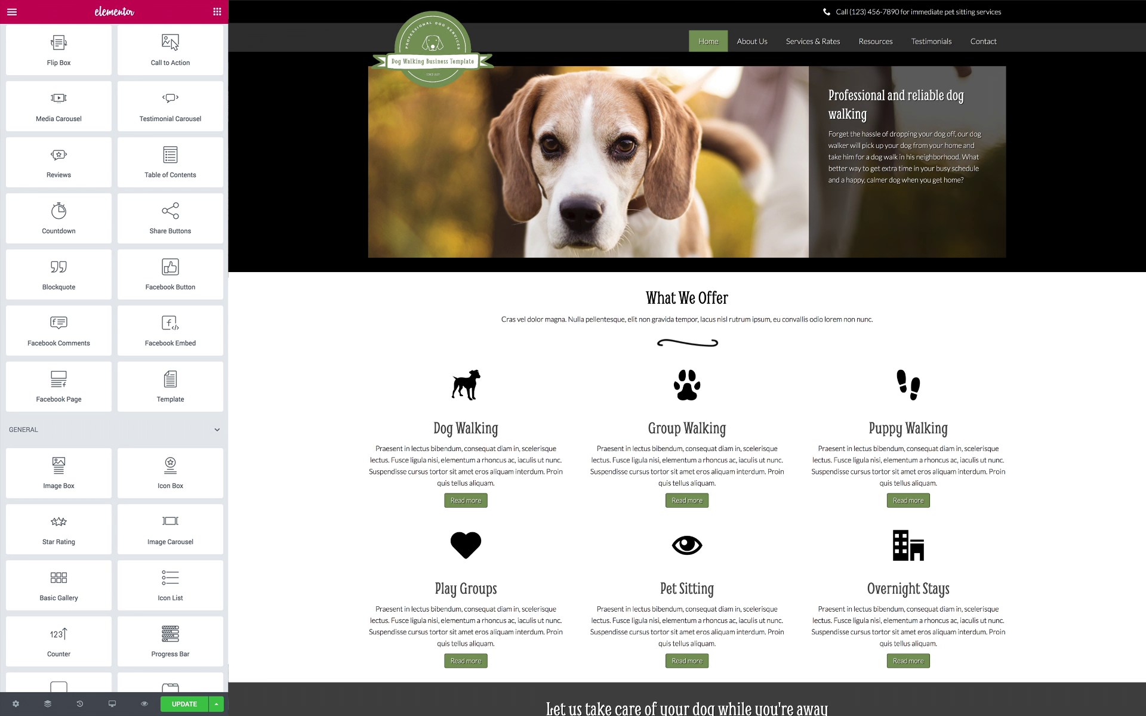
pyautogui.click(112, 705)
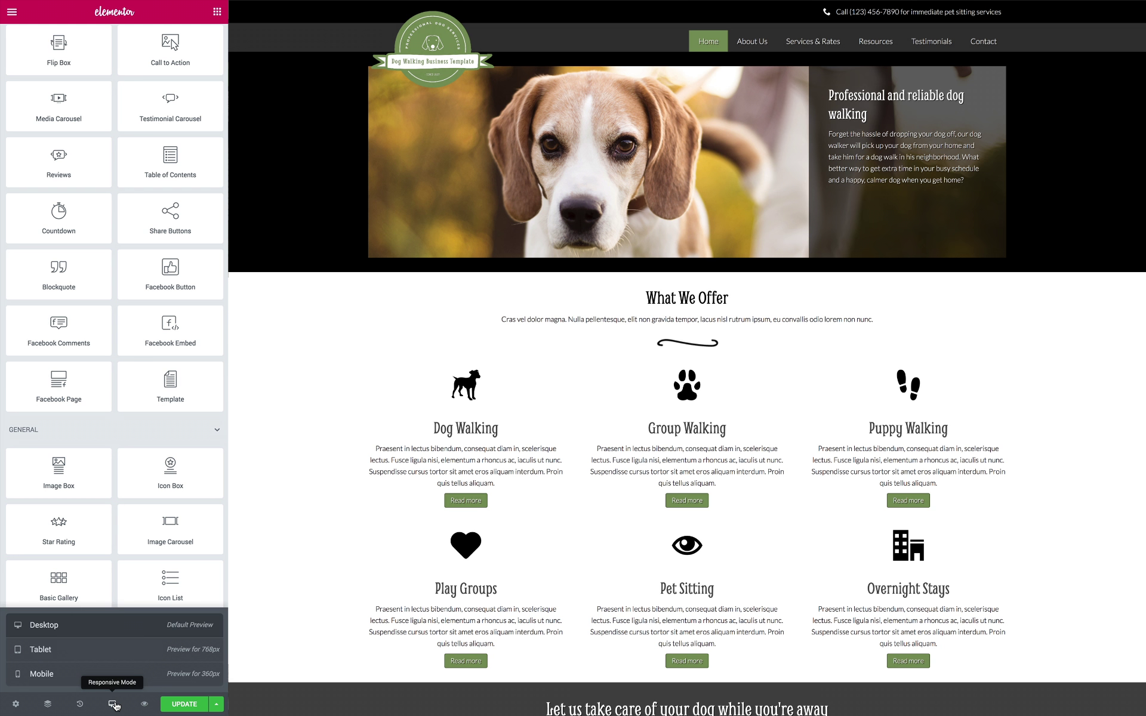
pyautogui.click(49, 653)
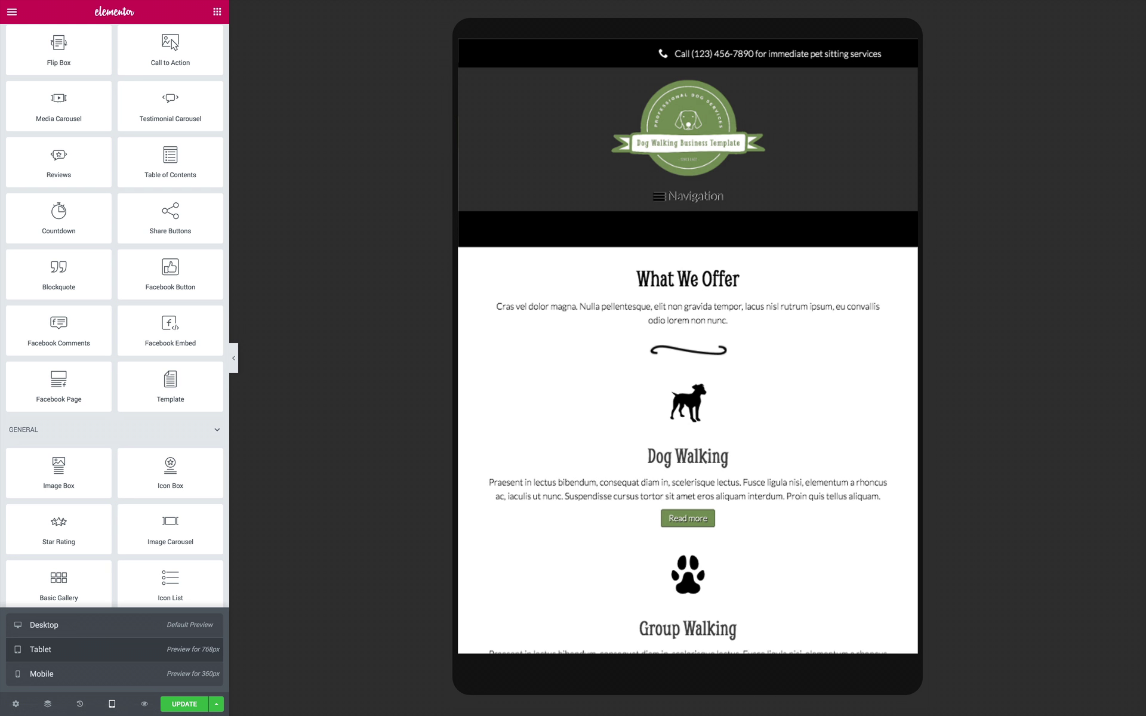
# Preview the page at mobile width, then return to desktop
pyautogui.click(52, 678)
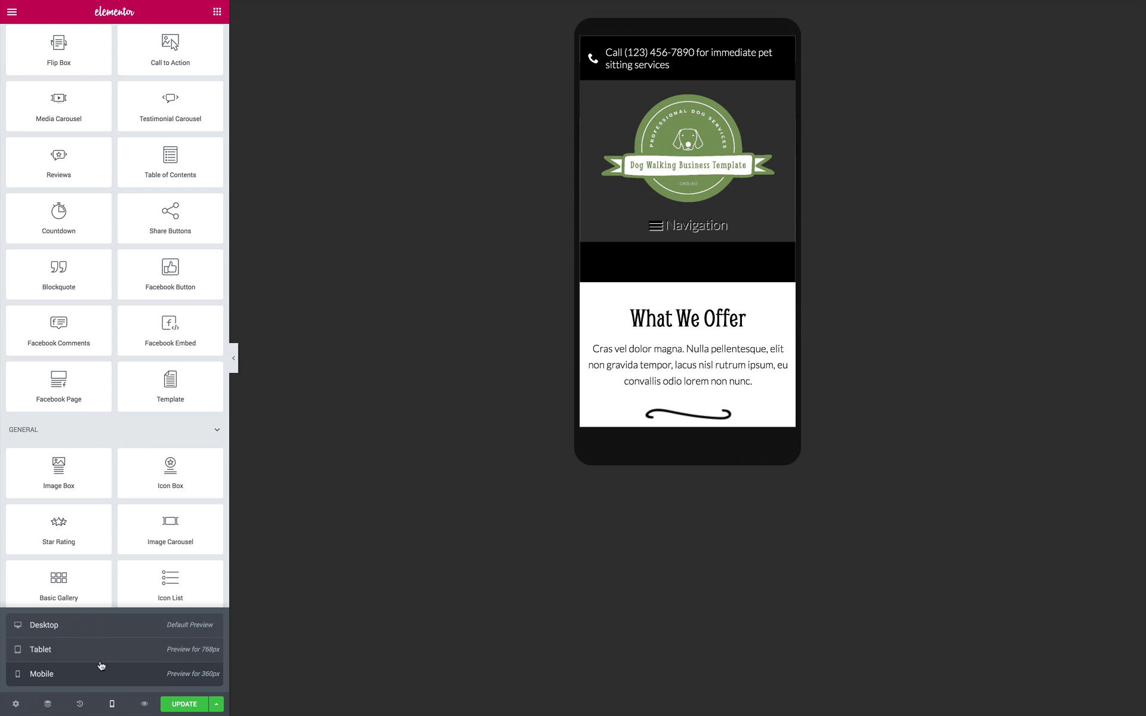
pyautogui.click(48, 628)
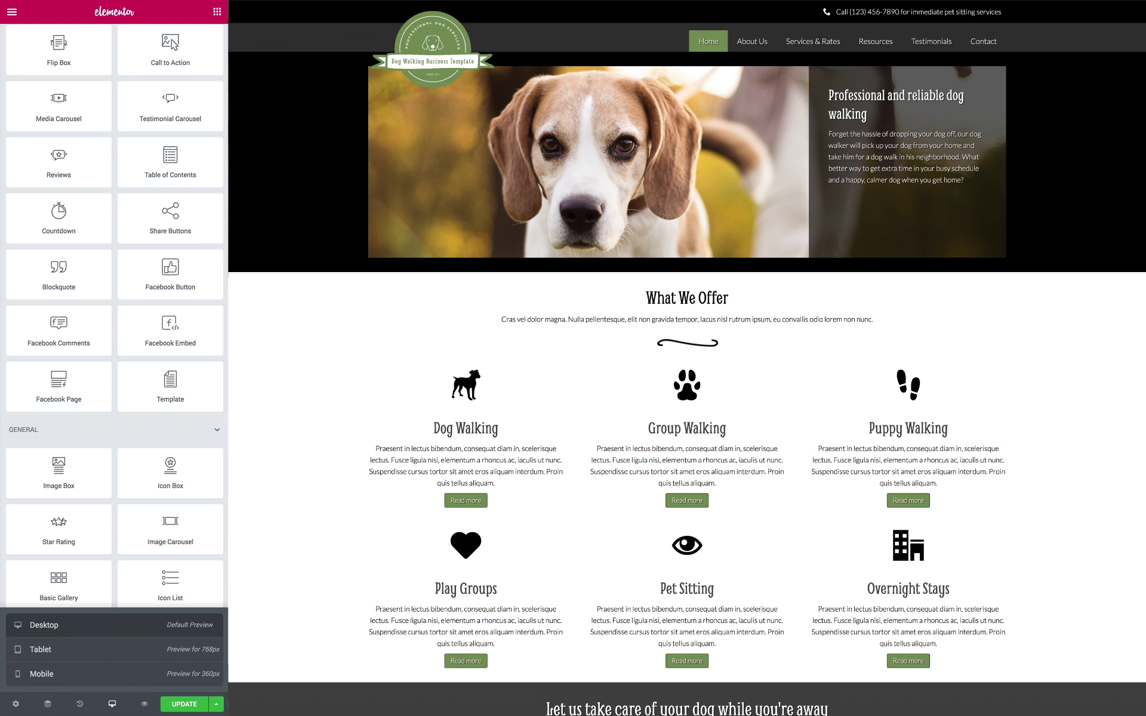